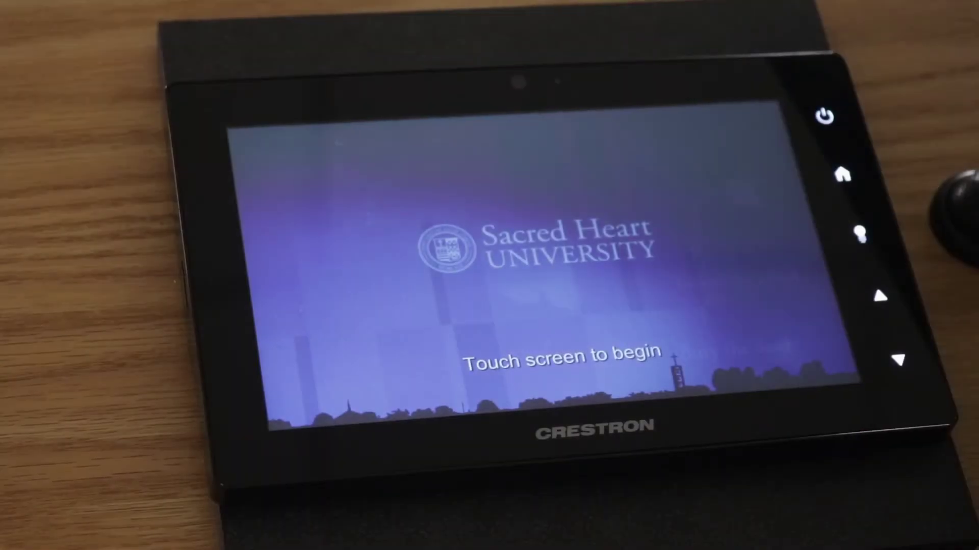
{"action": "left_click", "coordinate": [541, 148]}
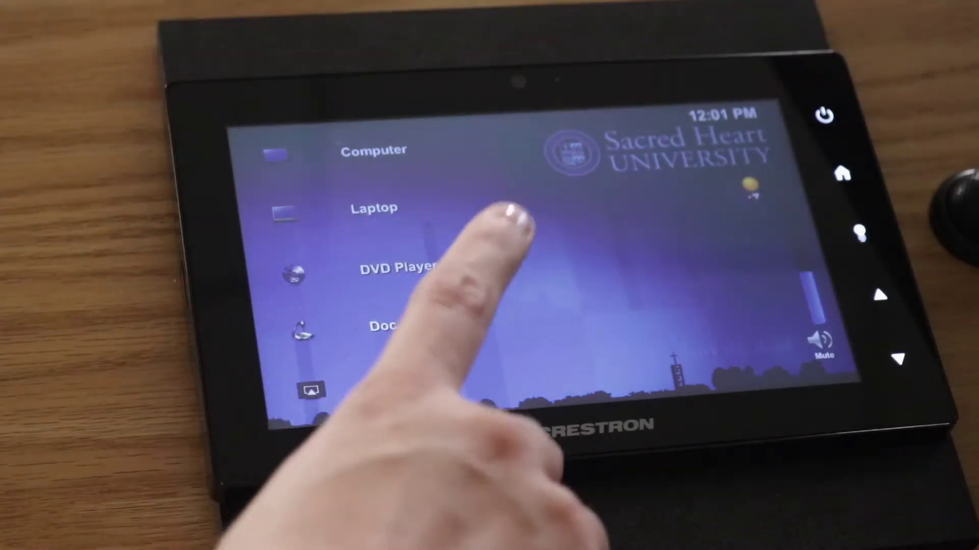
{"action": "left_click", "coordinate": [411, 382]}
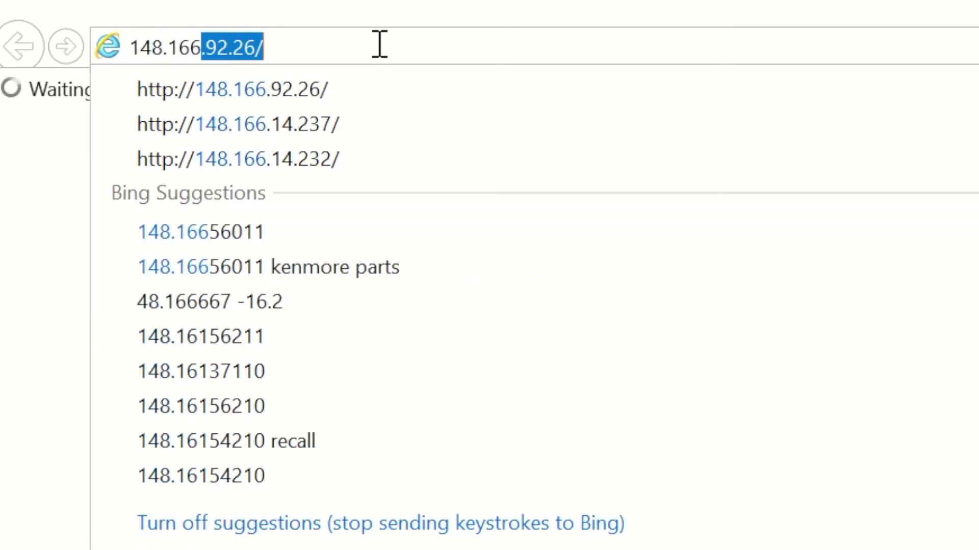
- Go to 148.166.92.26 in Internet Explorer, and download and run the AirMedia client for Windows
{"action": "type", "text": "6"}
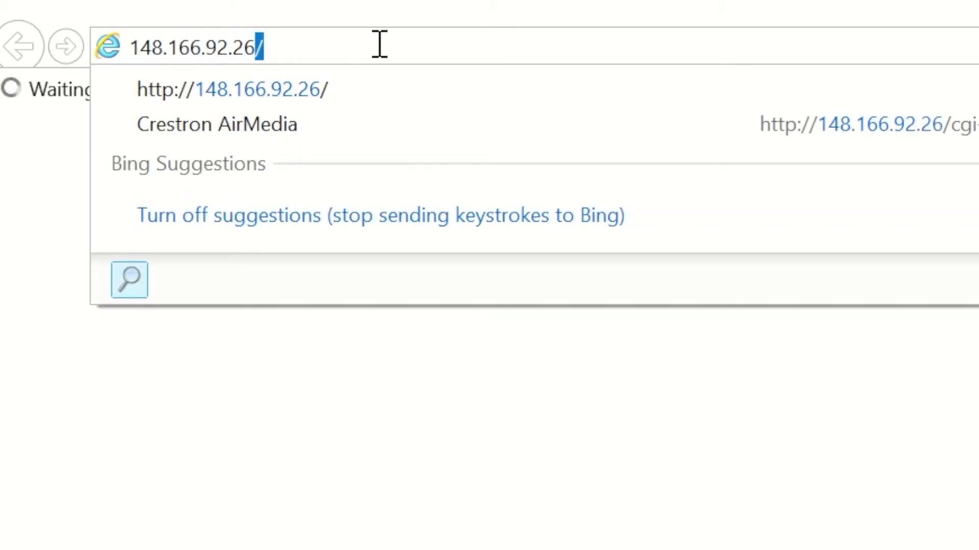
{"action": "key", "text": "Return"}
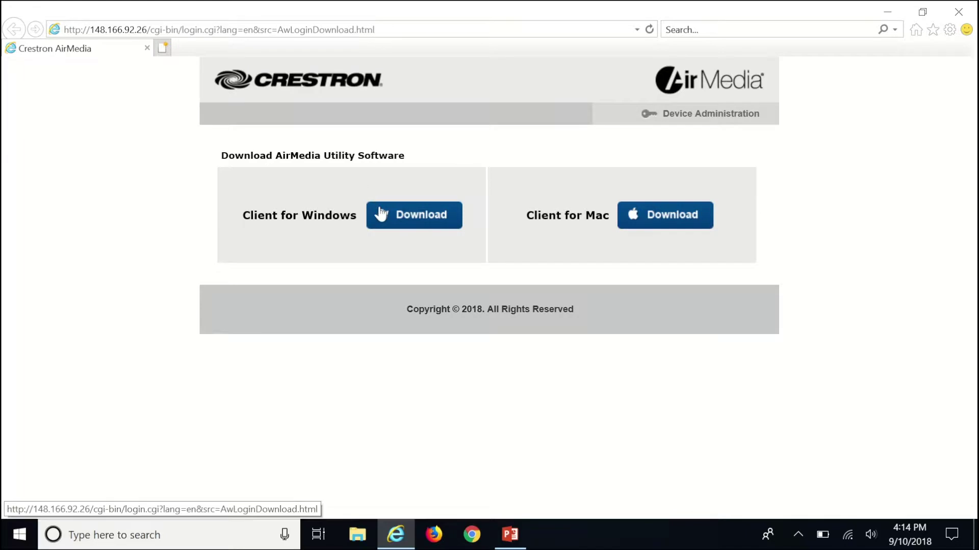
{"action": "left_click", "coordinate": [382, 215]}
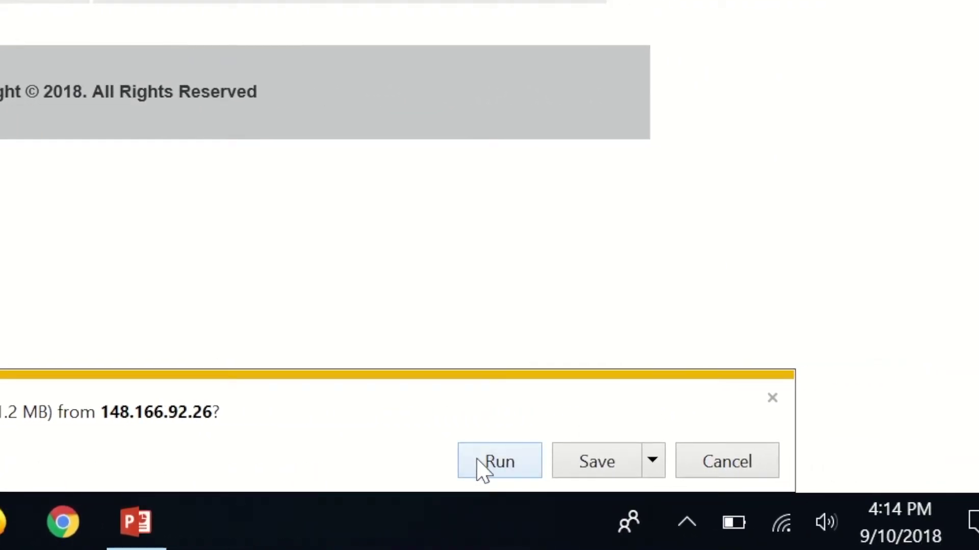
{"action": "left_click", "coordinate": [490, 461]}
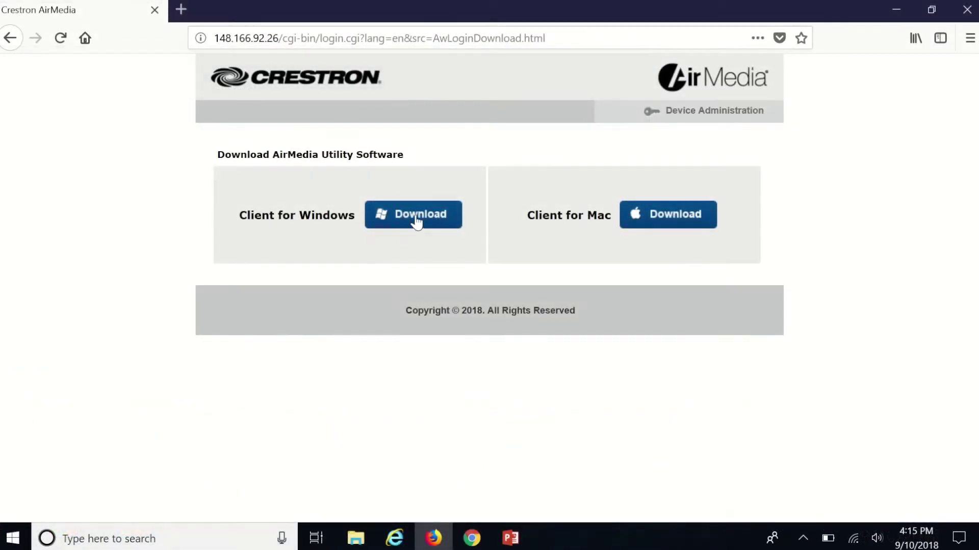
- In Firefox, save the Windows AirMedia client Airmedia-Main-HC105_148.166.92.26.exe and show the browser's downloads
{"action": "left_click", "coordinate": [416, 217]}
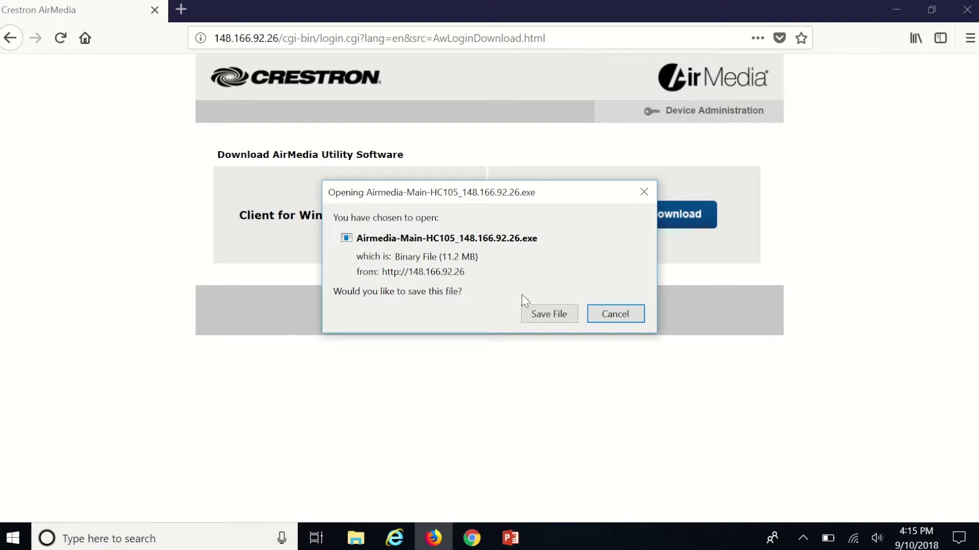
{"action": "left_click", "coordinate": [528, 313]}
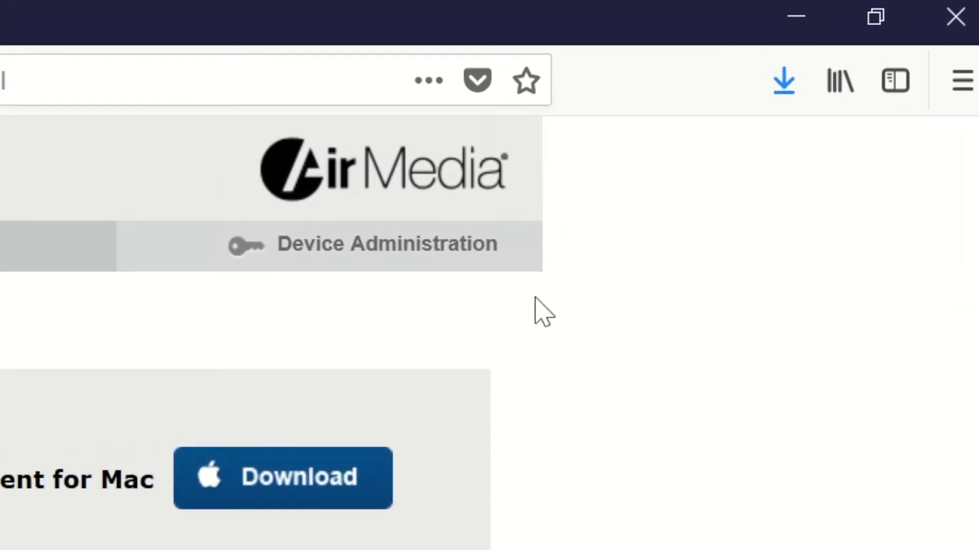
{"action": "left_click", "coordinate": [782, 86]}
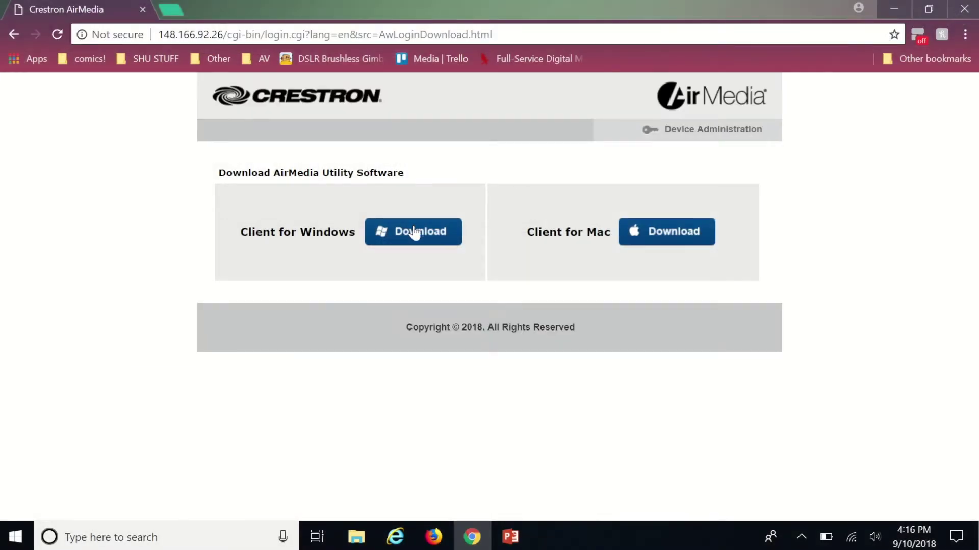
- In Chrome, download the AirMedia client for Windows and launch the downloaded installer file
{"action": "left_click", "coordinate": [414, 233]}
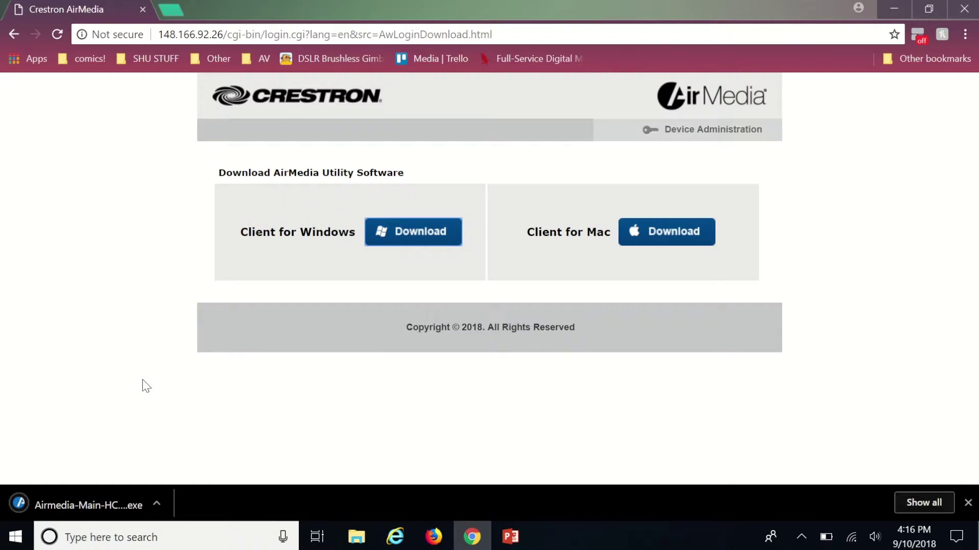
{"action": "left_click", "coordinate": [99, 499]}
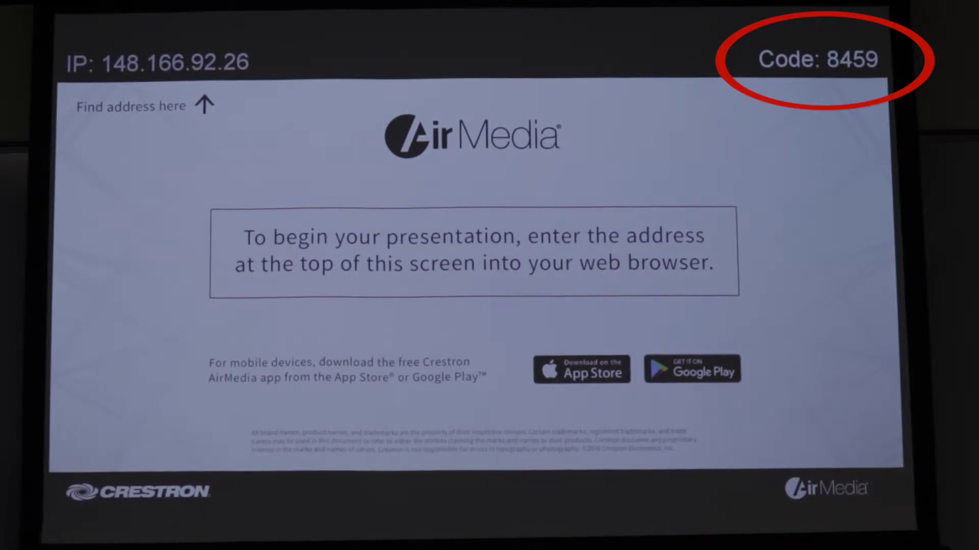
- Enter the code displayed on the room's screen for receiver 148.166.92.26 and submit it
{"action": "type", "text": "8"}
{"action": "type", "text": "459"}
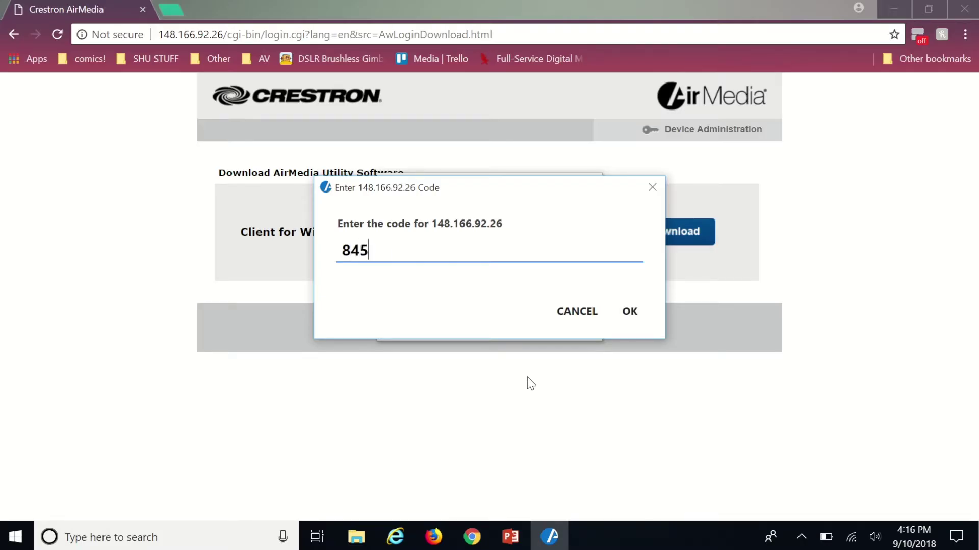
{"action": "left_click", "coordinate": [619, 316]}
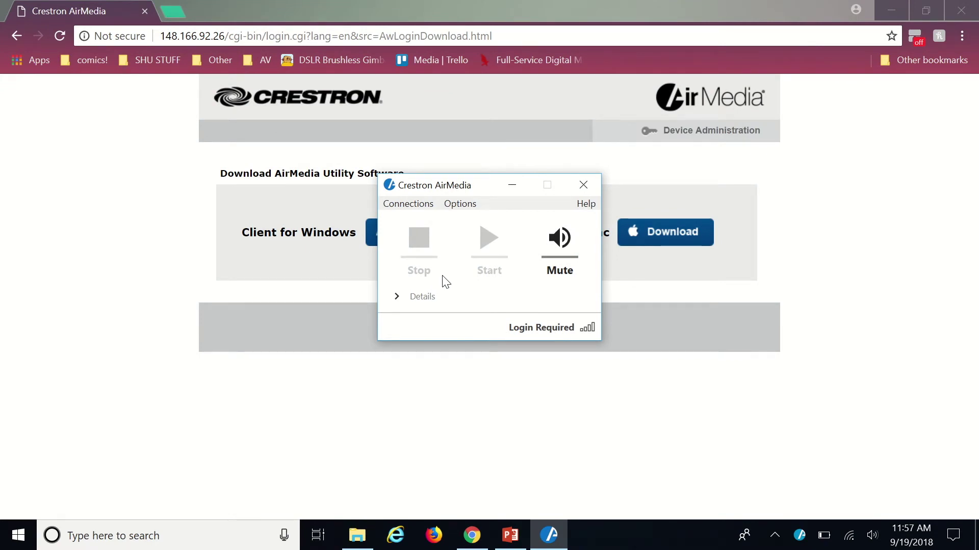
- Start a new connection in the Crestron AirMedia app and enter the receiver address 148.166.92.26
{"action": "left_click", "coordinate": [414, 206]}
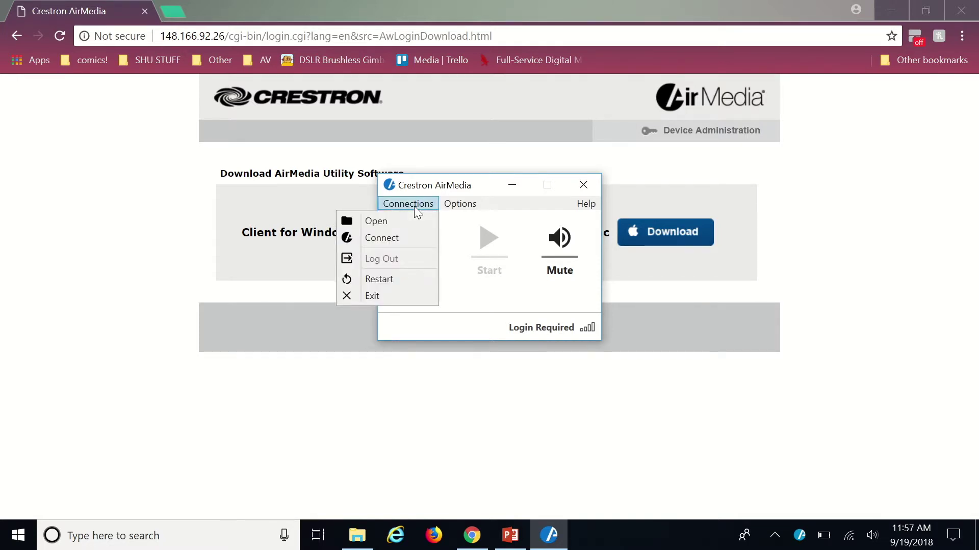
{"action": "left_click", "coordinate": [390, 238]}
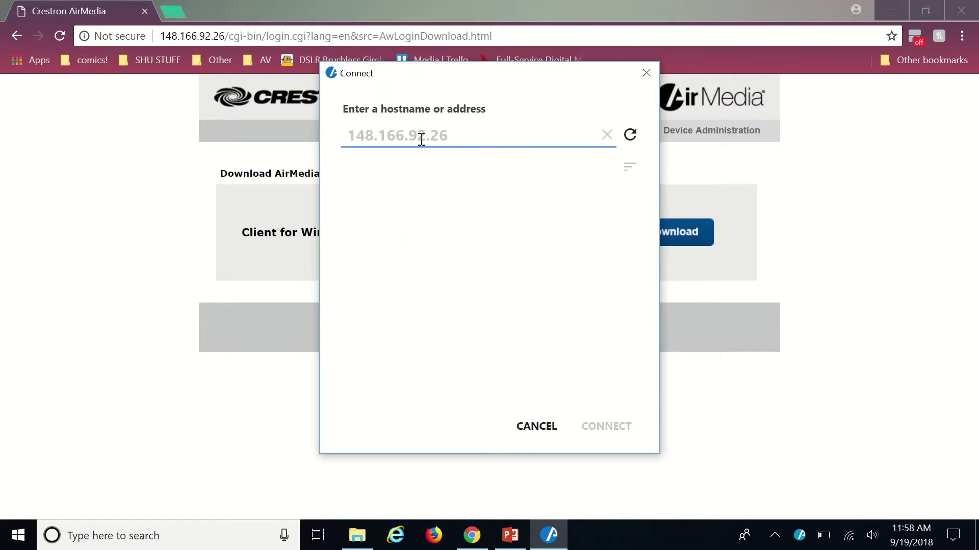
{"action": "type", "text": "148"}
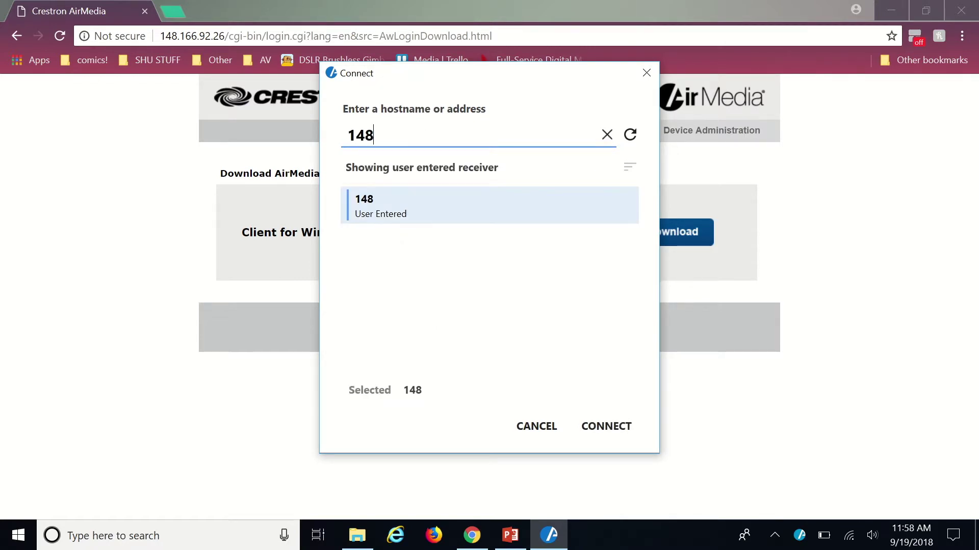
{"action": "type", "text": ".166."}
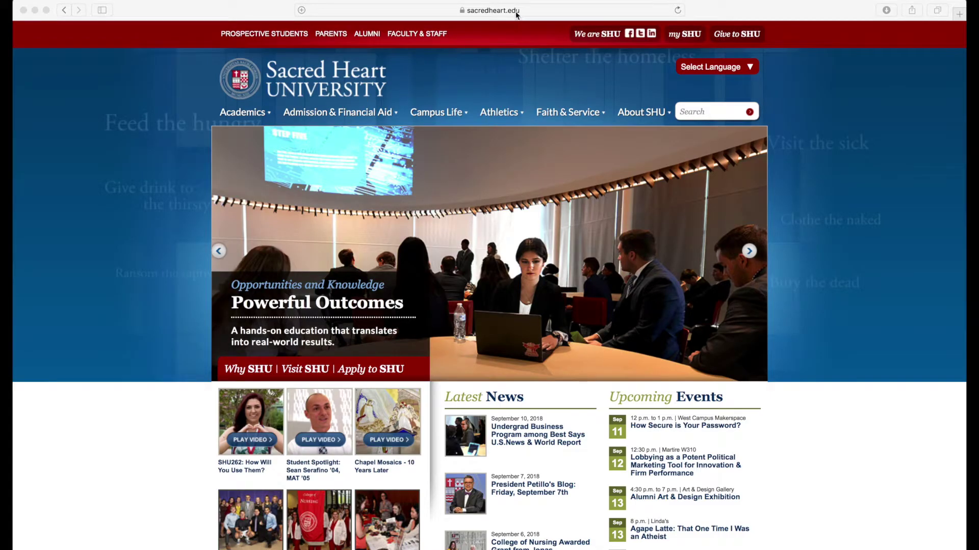
- Switch to Safari on the Mac and go to the AirMedia page at 148.166.92.26
{"action": "left_click", "coordinate": [516, 14]}
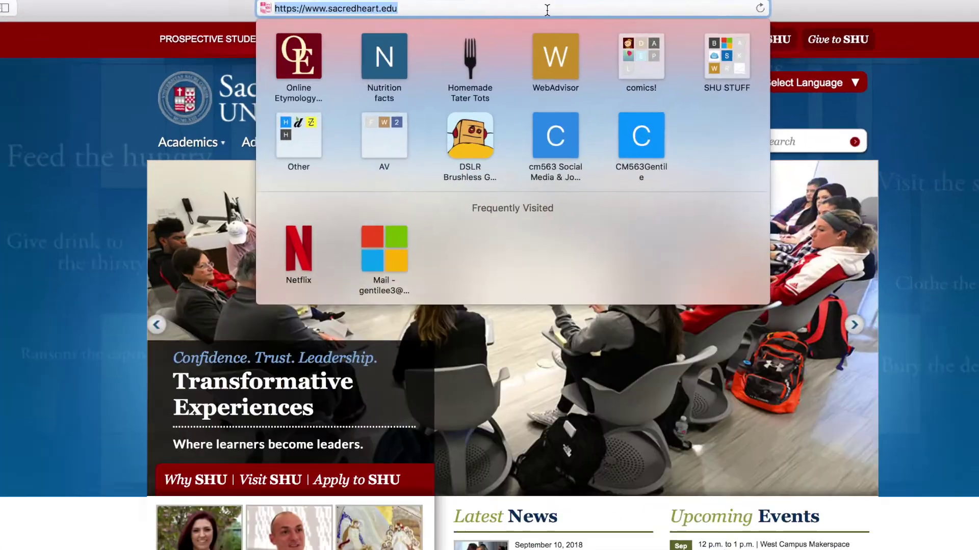
{"action": "type", "text": "148.166.92.26"}
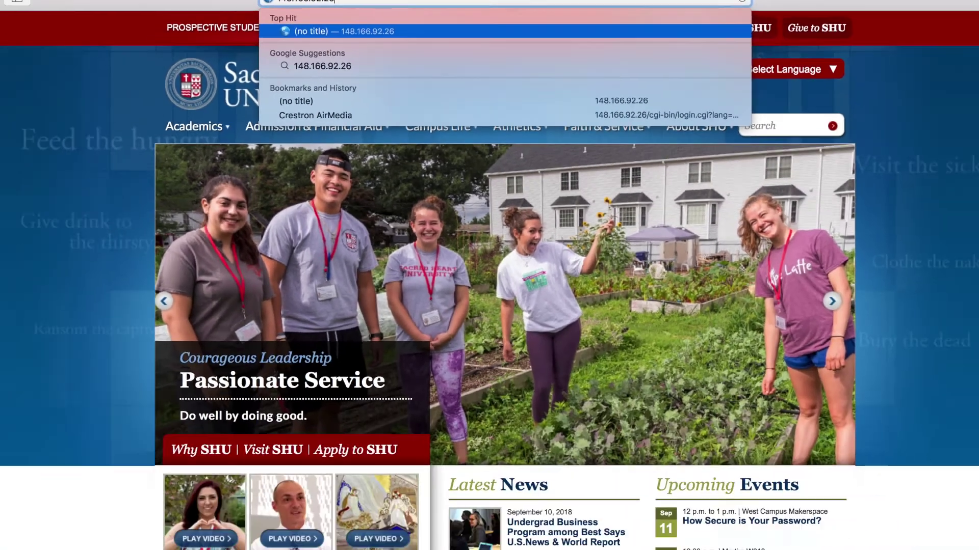
{"action": "key", "text": "Return"}
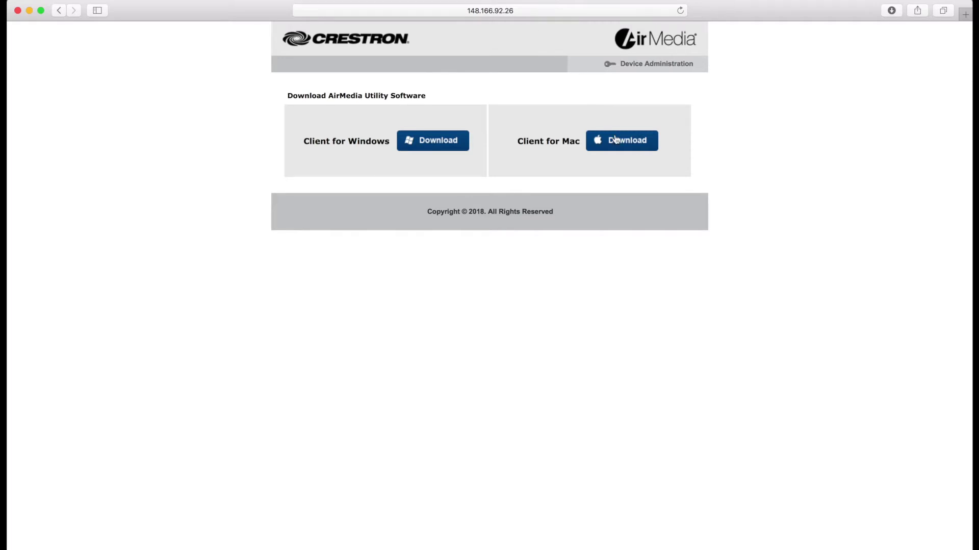
- Download the AirMedia client for Mac and open the downloaded disk image for 148.166.92.26
{"action": "left_click", "coordinate": [616, 147]}
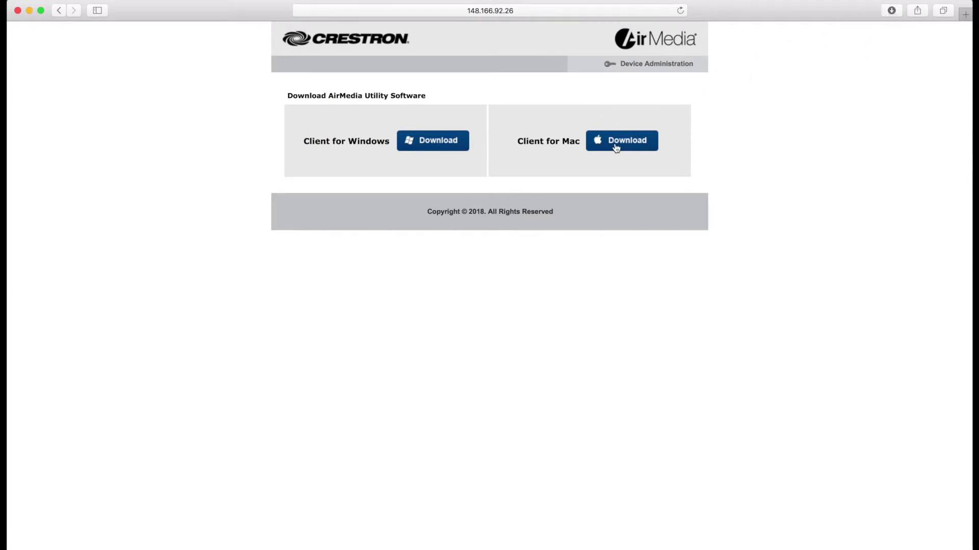
{"action": "left_click", "coordinate": [892, 10]}
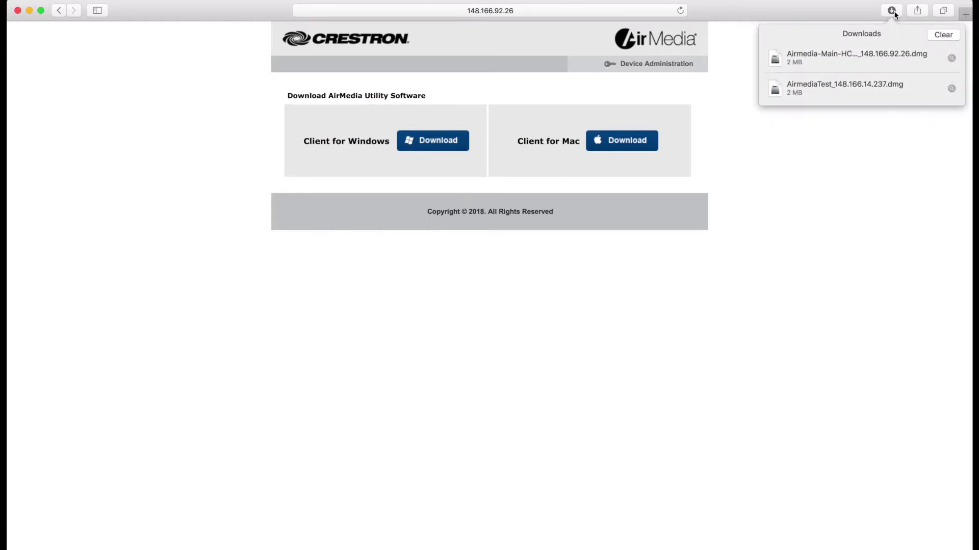
{"action": "left_click", "coordinate": [869, 60]}
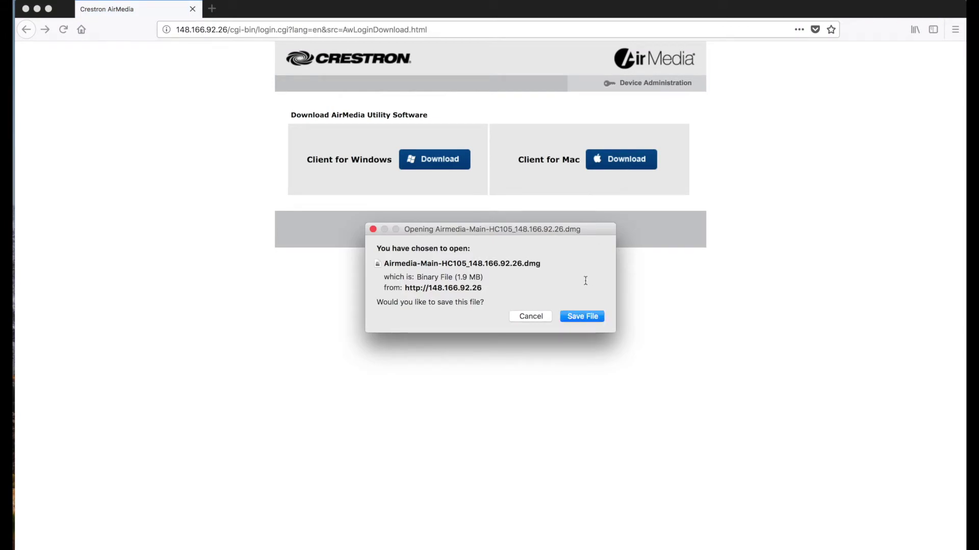
- In Firefox, save the Mac client Airmedia-Main-HC105_148.166.92.26.dmg and open the downloaded file
{"action": "left_click", "coordinate": [579, 317]}
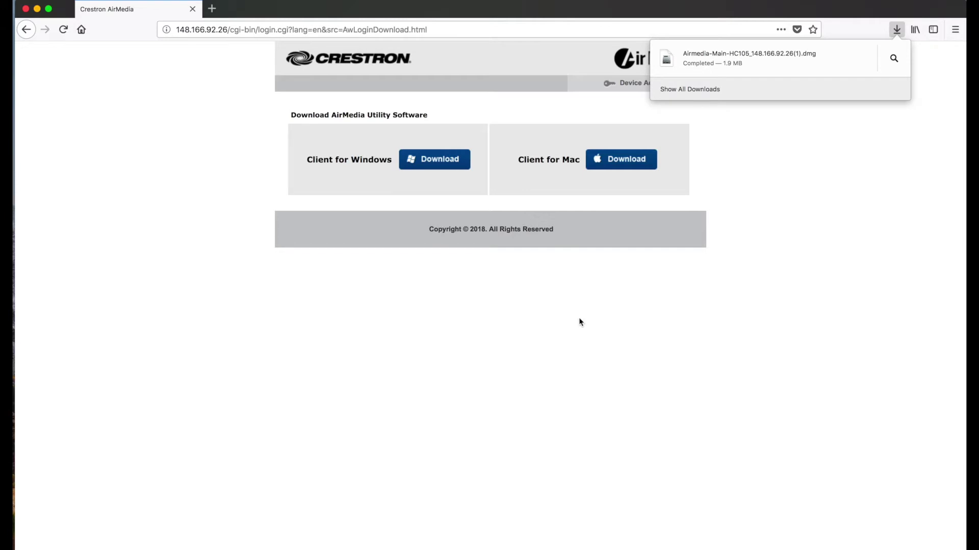
{"action": "left_click", "coordinate": [768, 59]}
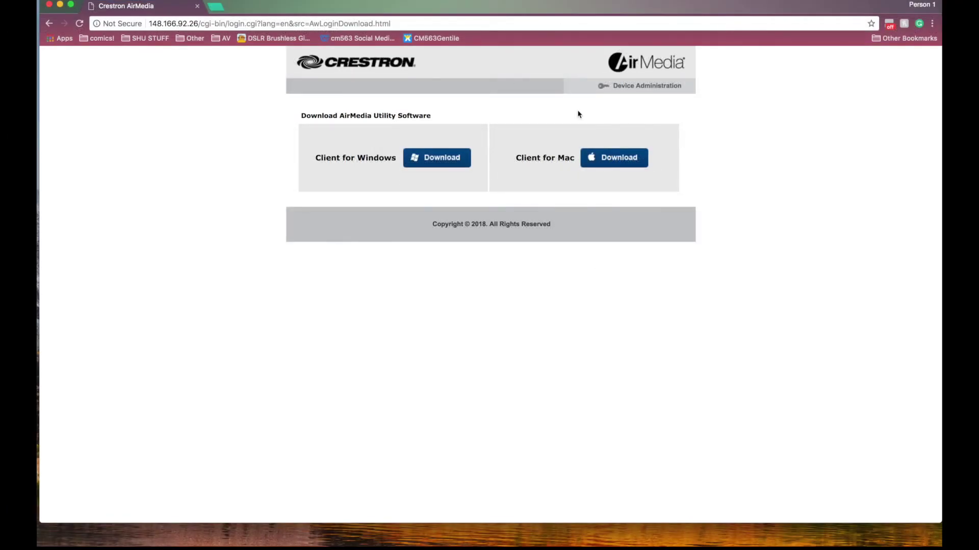
- In Chrome, download the AirMedia client for Mac and open the downloaded disk image
{"action": "left_click", "coordinate": [613, 161]}
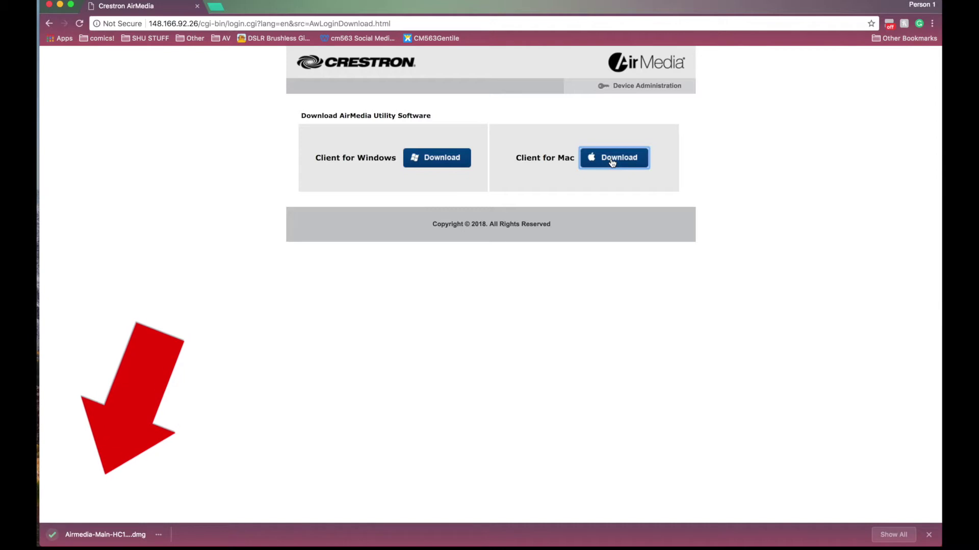
{"action": "left_click", "coordinate": [82, 537]}
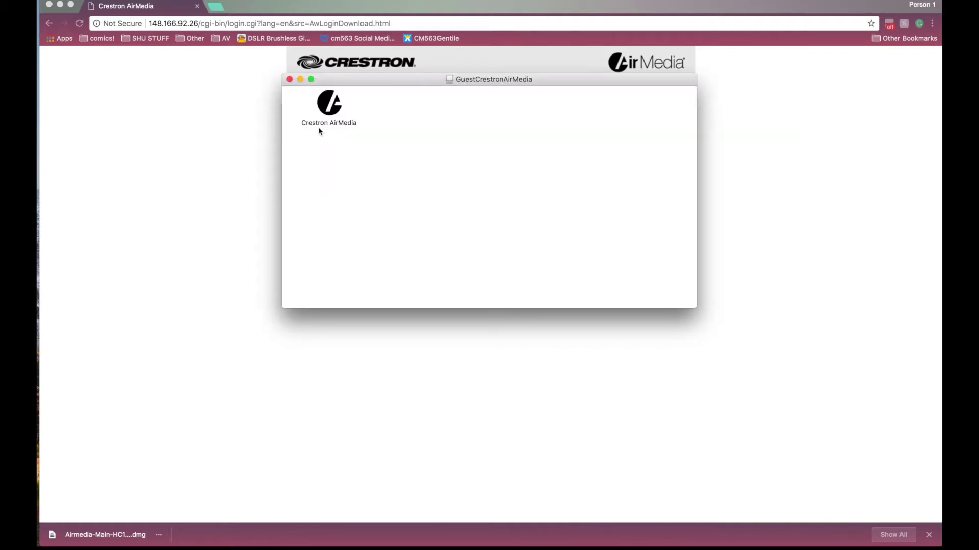
- Launch Crestron AirMedia from the mounted disk image, allow it to open, and dismiss the audio driver notice
{"action": "double_click", "coordinate": [330, 115]}
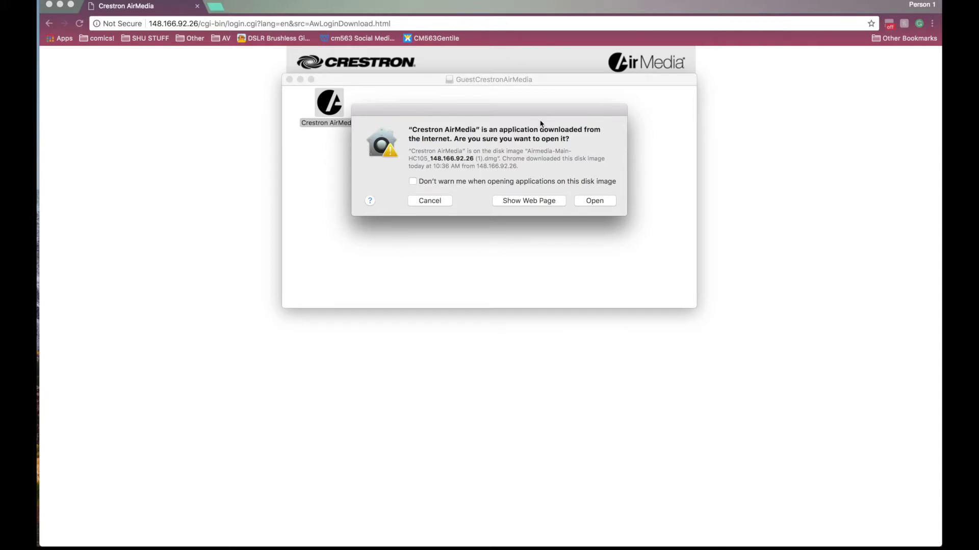
{"action": "left_click", "coordinate": [597, 201]}
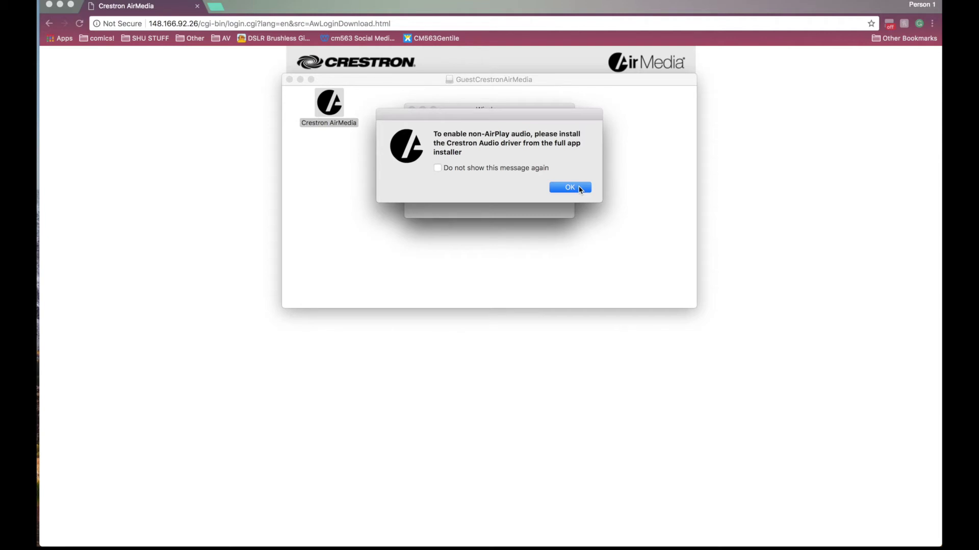
{"action": "left_click", "coordinate": [569, 187]}
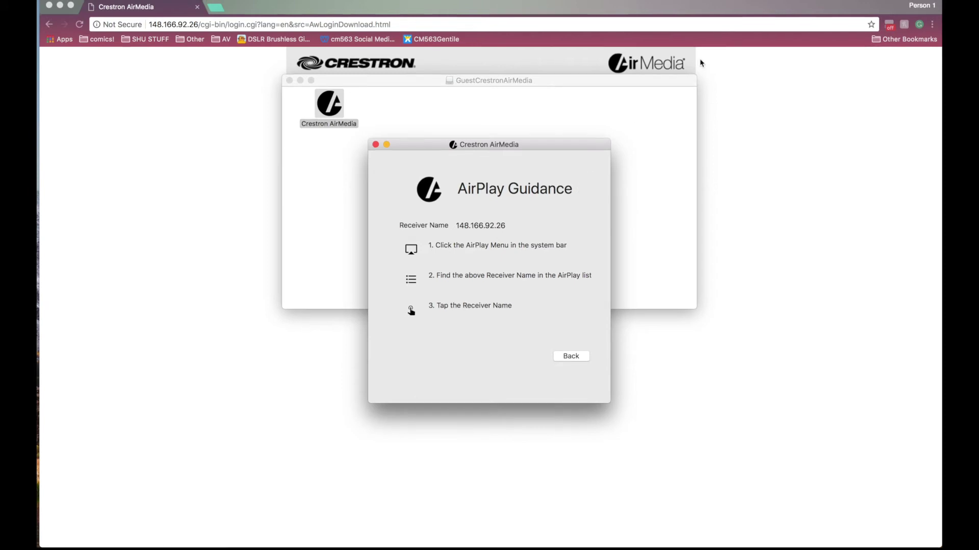
- Start AirPlay mirroring to receiver 148.166.92.26 and submit the AirPlay device code
{"action": "left_click", "coordinate": [748, 7]}
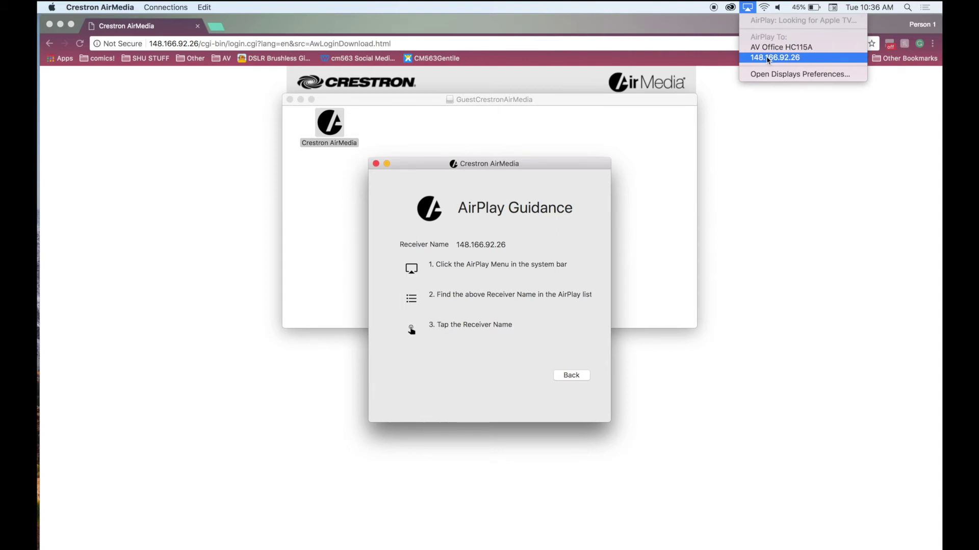
{"action": "left_click", "coordinate": [768, 58]}
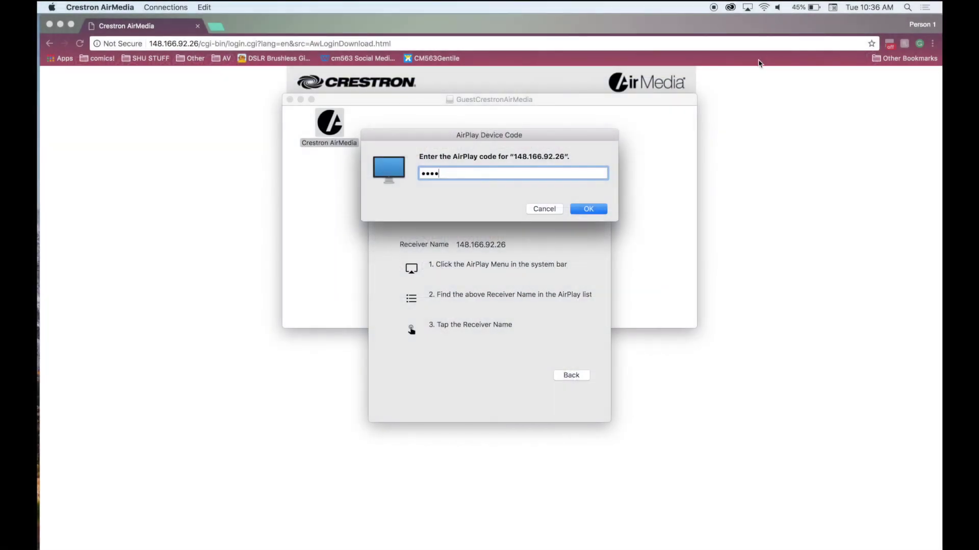
{"action": "left_click", "coordinate": [593, 210]}
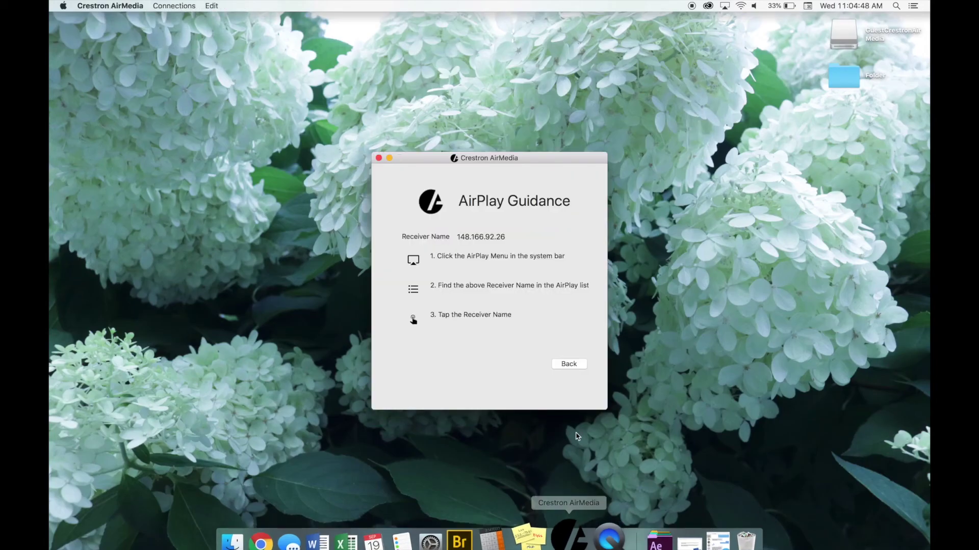
- Return from the AirPlay guidance to the AirMedia connection window and activate the hostname or address field
{"action": "left_click", "coordinate": [578, 364]}
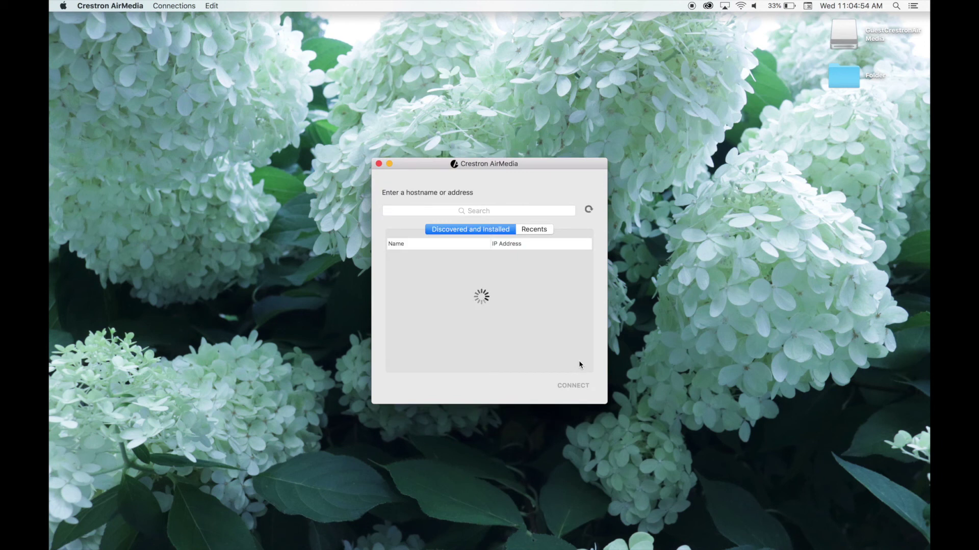
{"action": "left_click", "coordinate": [503, 212]}
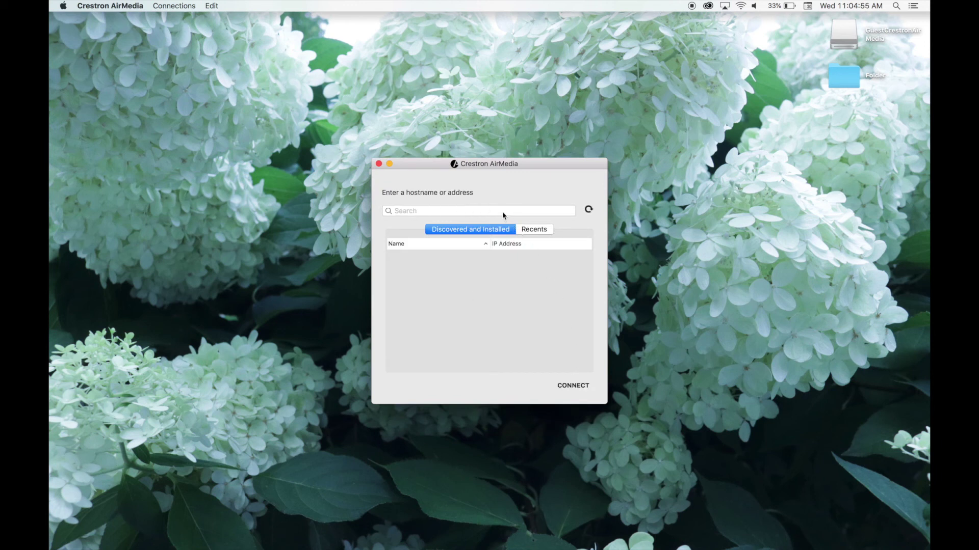